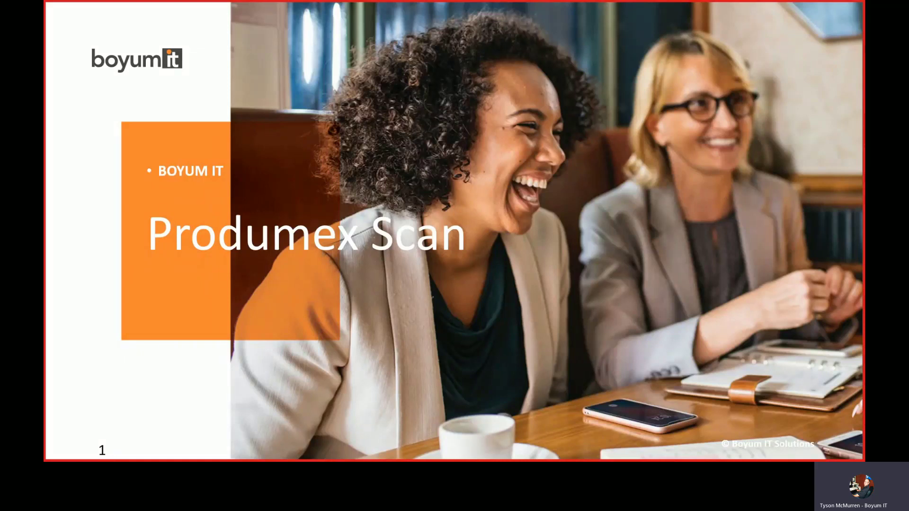
Switch from the PowerPoint slideshow to the Produmex Scan login screen on the remote desktop.
key(alt+Tab)
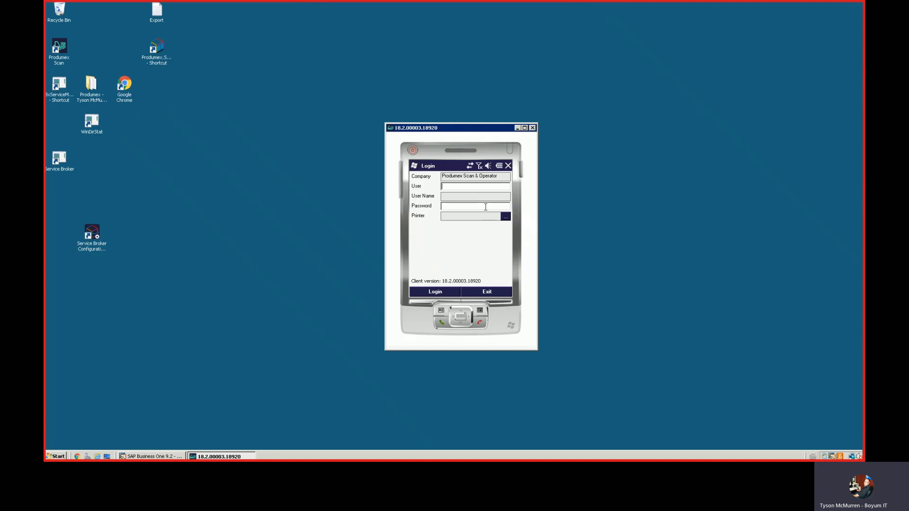
text(1)
key(Tab)
key(Return)
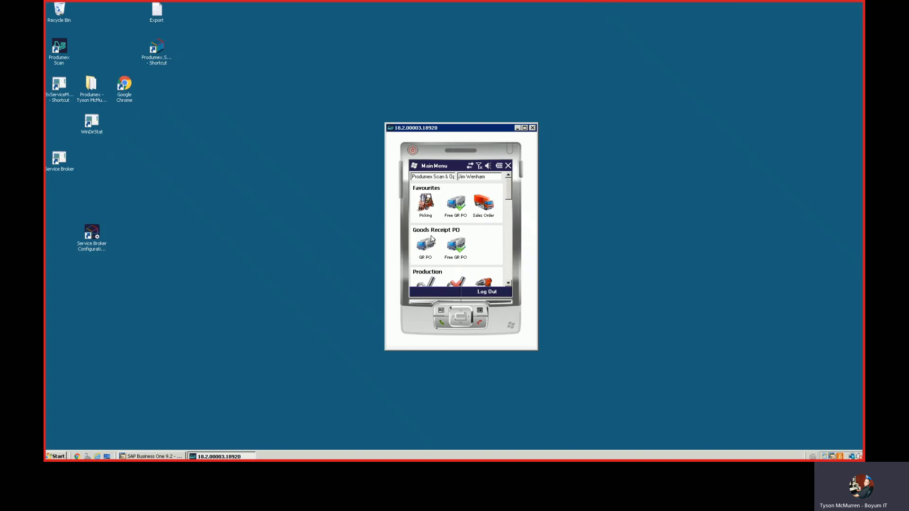
click(510, 269)
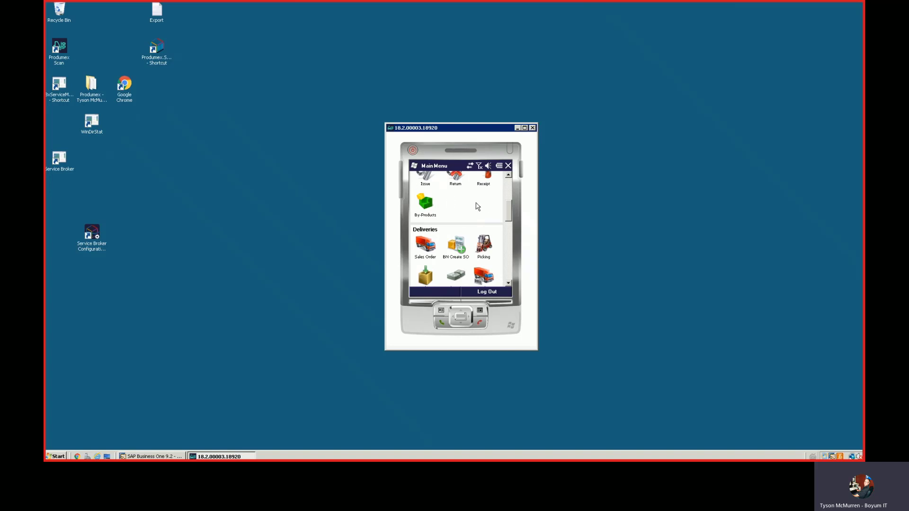
click(510, 271)
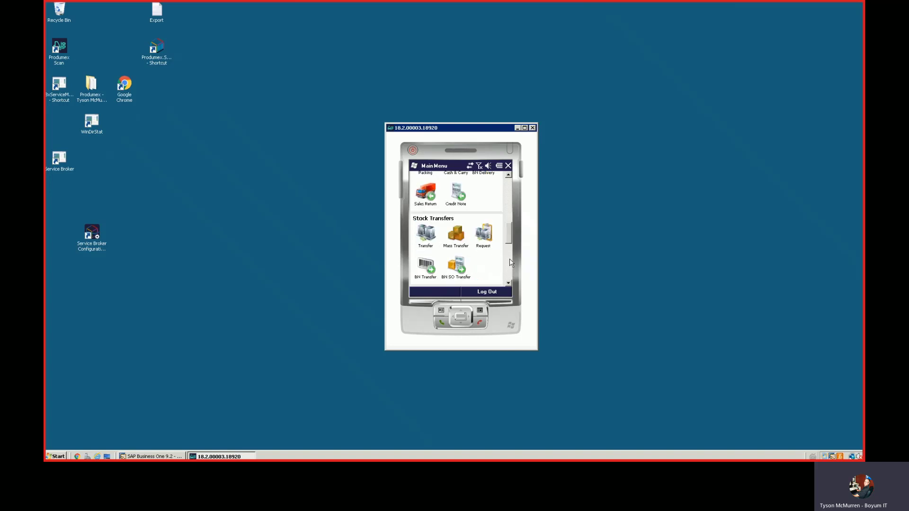
click(510, 263)
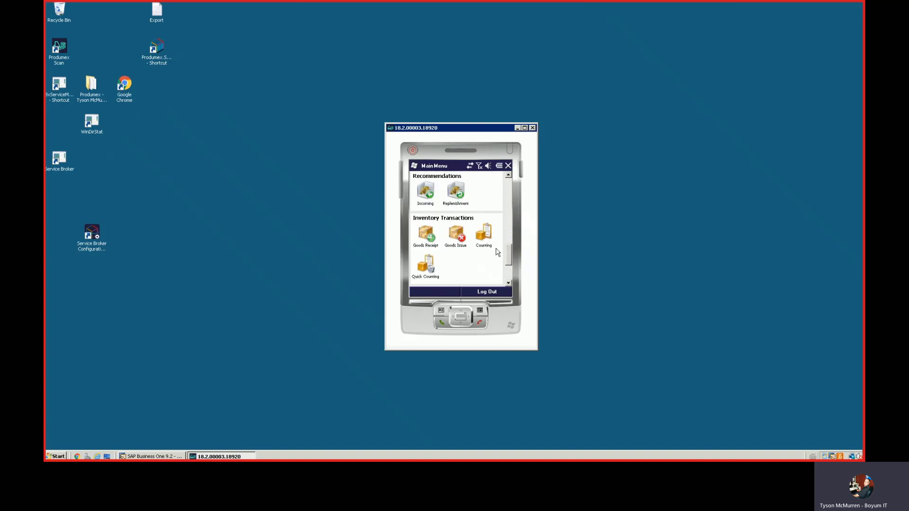
click(508, 276)
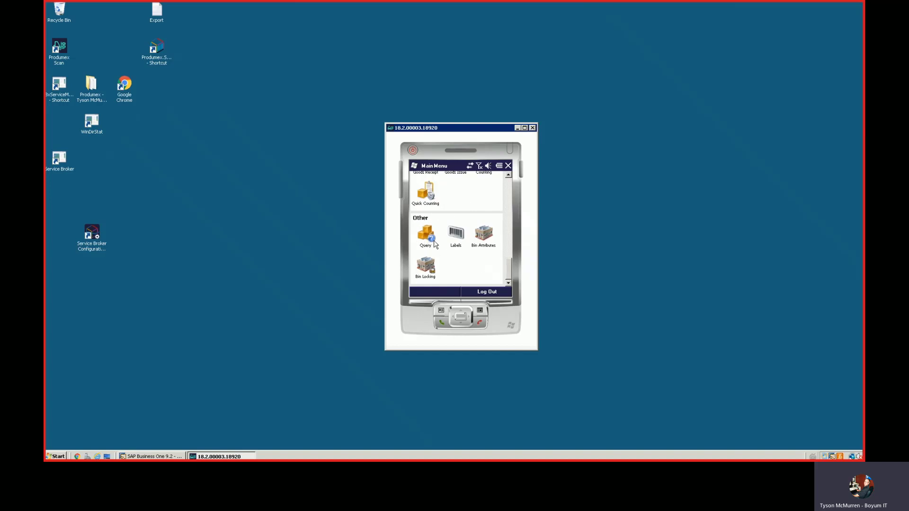
click(488, 293)
Log in as user 2, view the restricted menu, and log that operator out.
text(2)
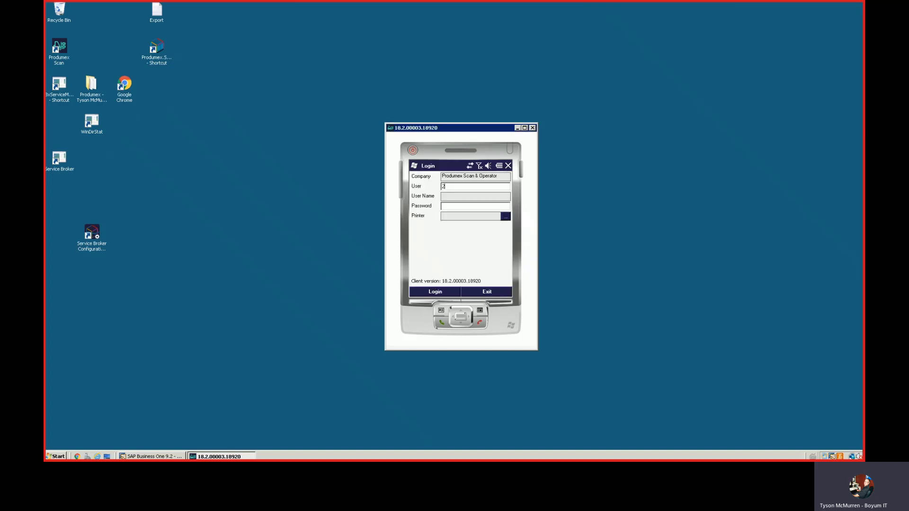
key(Return)
key(Return)
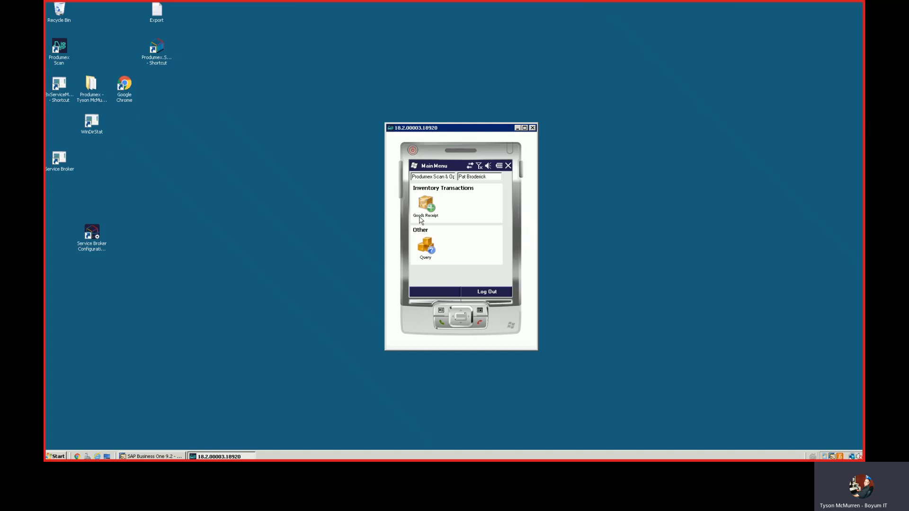
click(483, 294)
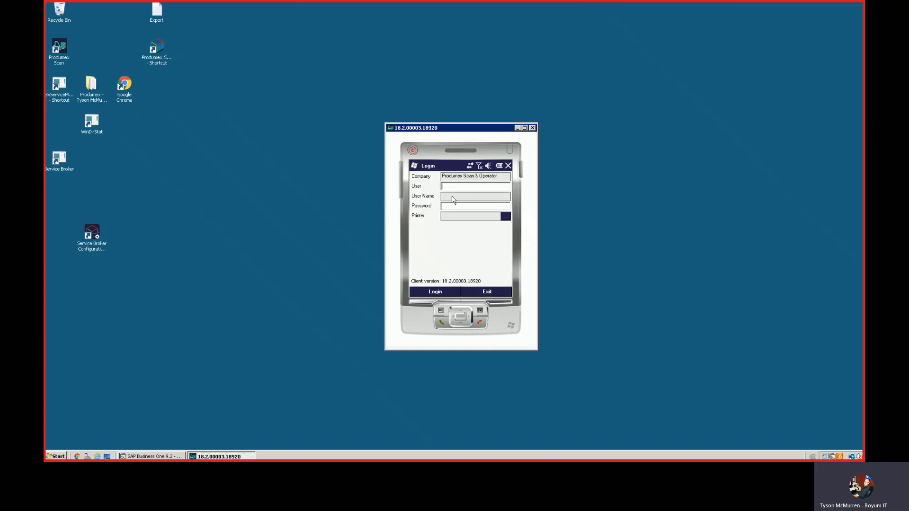
Log back in as user 1 to reach the full main menu.
text(1)
key(Tab)
key(Return)
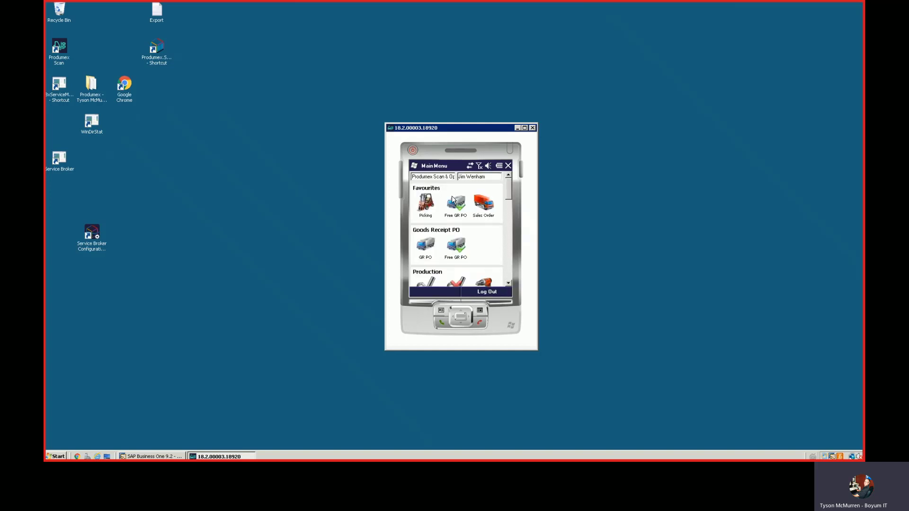
Open GR PO and reload open orders filtered by supplier S3.
click(425, 245)
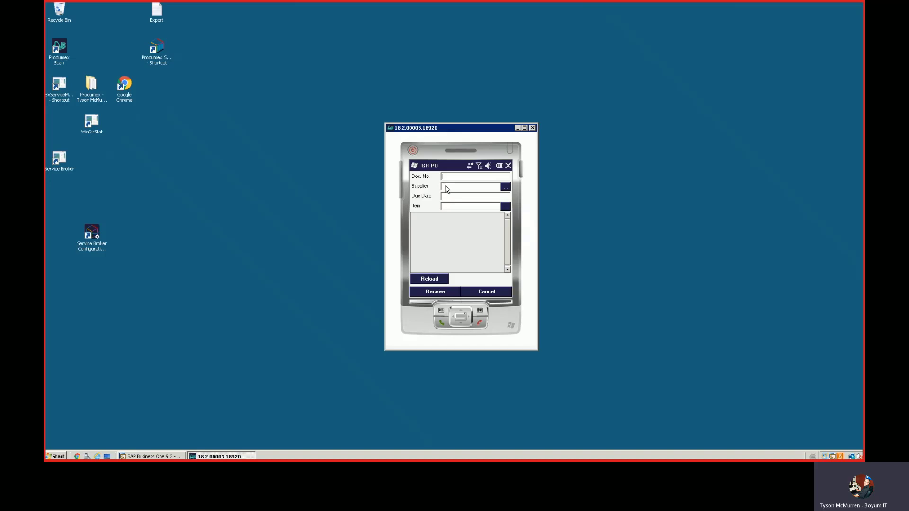
text(S3)
key(Return)
click(433, 279)
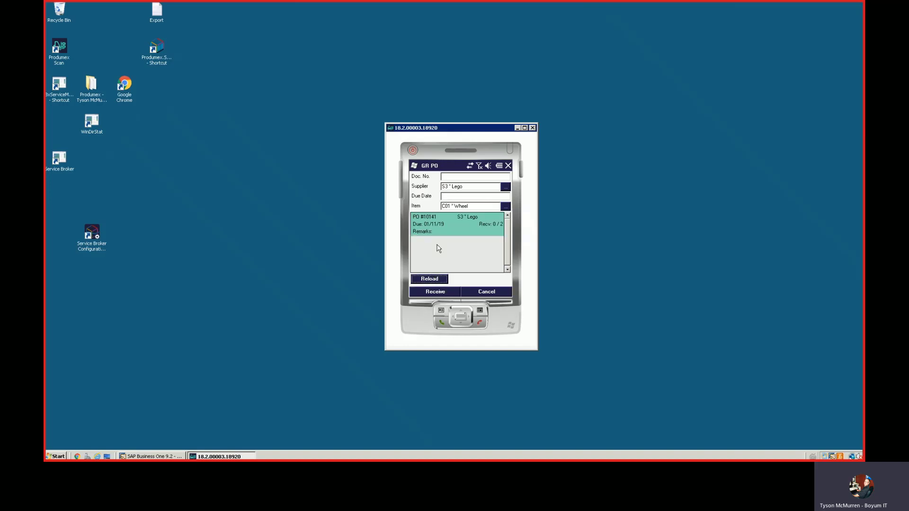
Clear the Item and Supplier filter fields.
click(469, 206)
drag(466, 206, 414, 205)
key(BackSpace)
click(475, 186)
key(BackSpace)
key(BackSpace)
key(BackSpace)
key(BackSpace)
key(BackSpace)
key(BackSpace)
key(BackSpace)
key(BackSpace)
key(BackSpace)
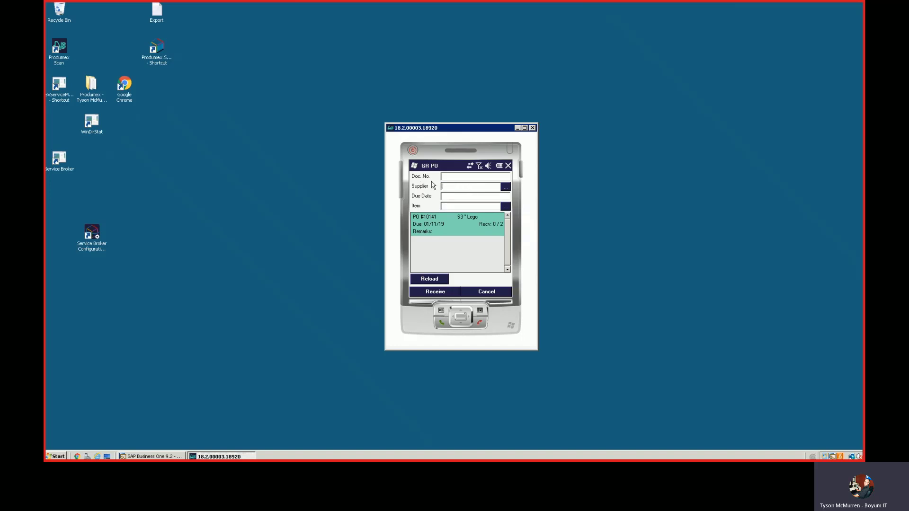
Reload the unfiltered open-order list and select PO #10141.
click(430, 279)
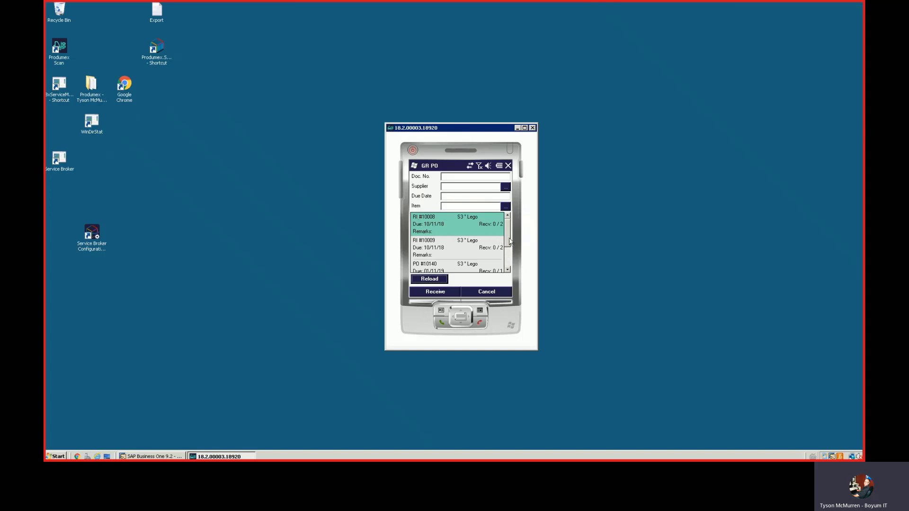
scroll(510, 246, down, 1)
drag(510, 245, 509, 263)
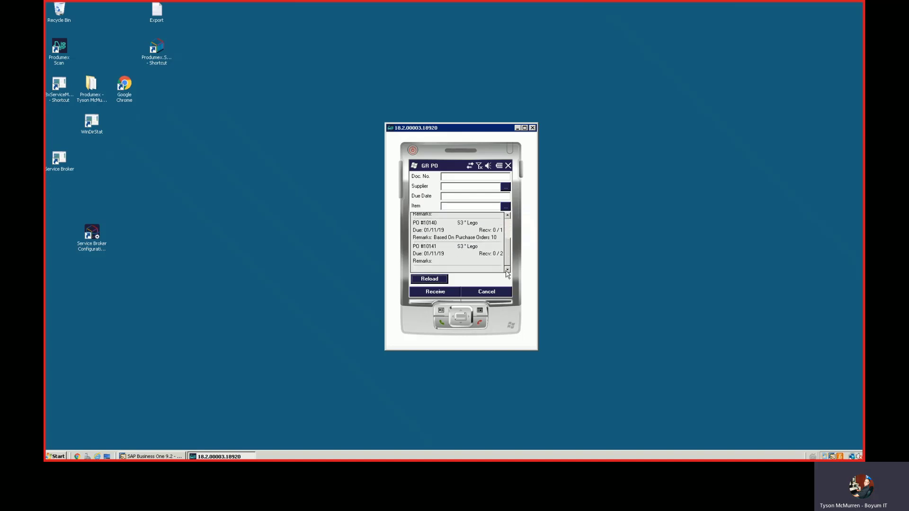
click(445, 249)
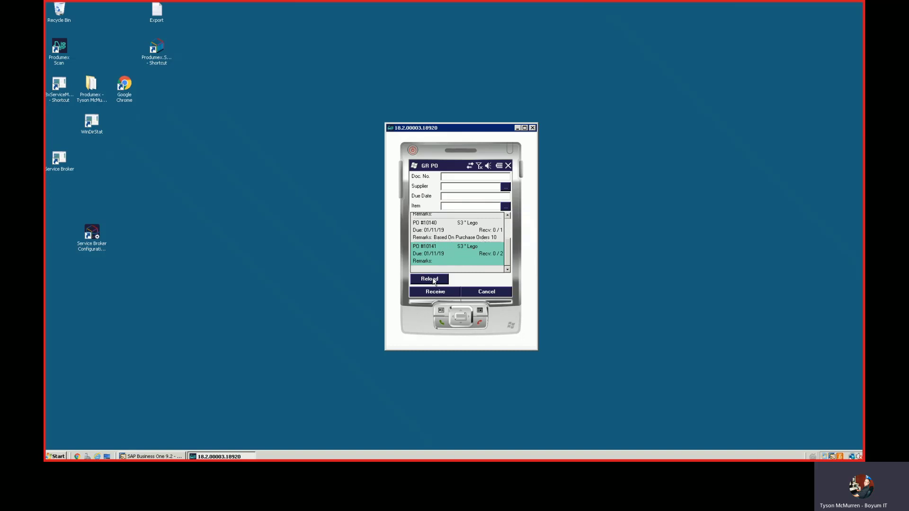
Receive 1 pcs of the C09 2 dot orange plate on PO 10141.
click(435, 292)
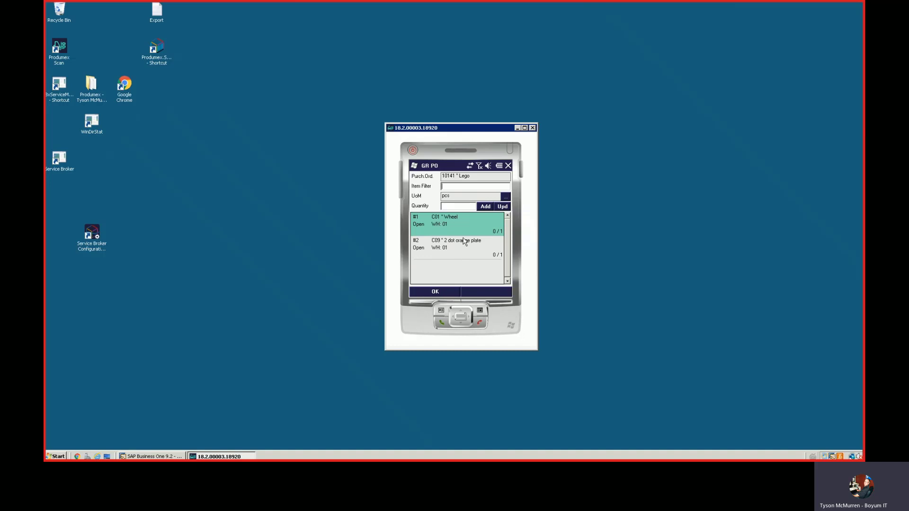
text(C09)
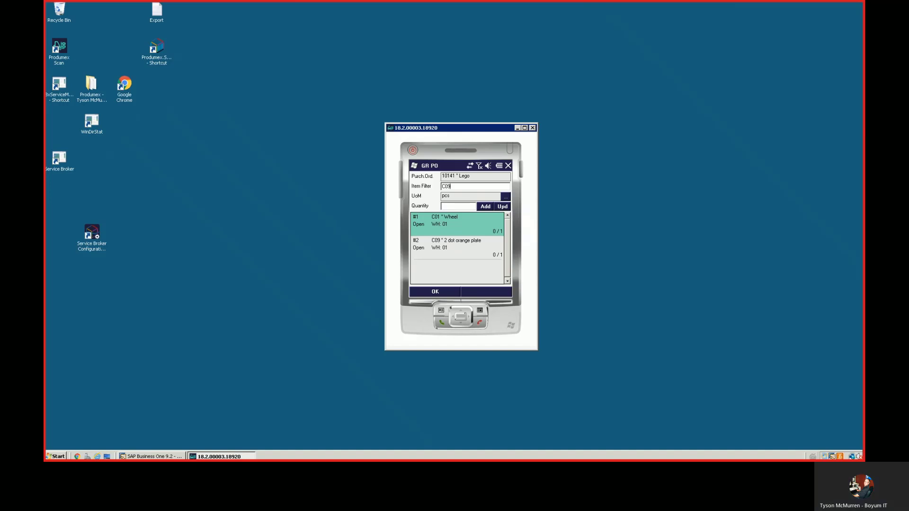
click(464, 241)
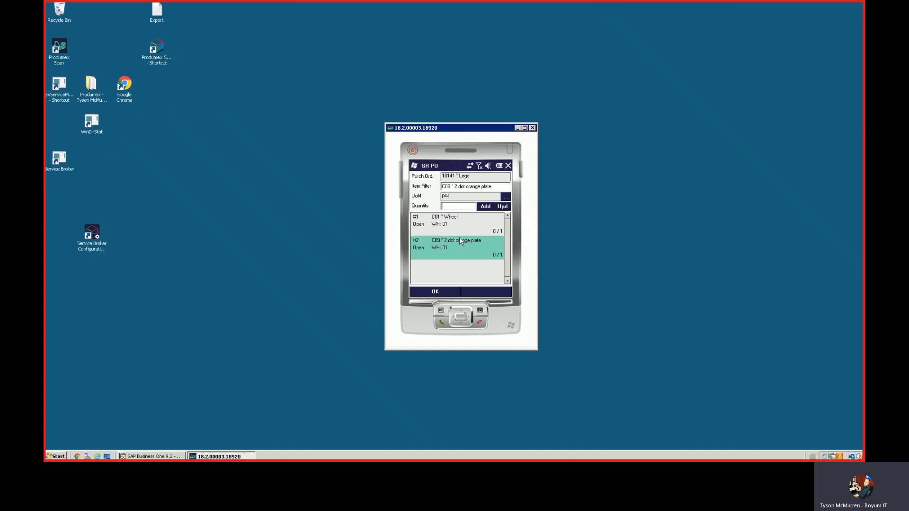
text(1)
key(Return)
Receive 1 pcs of the C01 Wheel line.
text(C01)
key(Return)
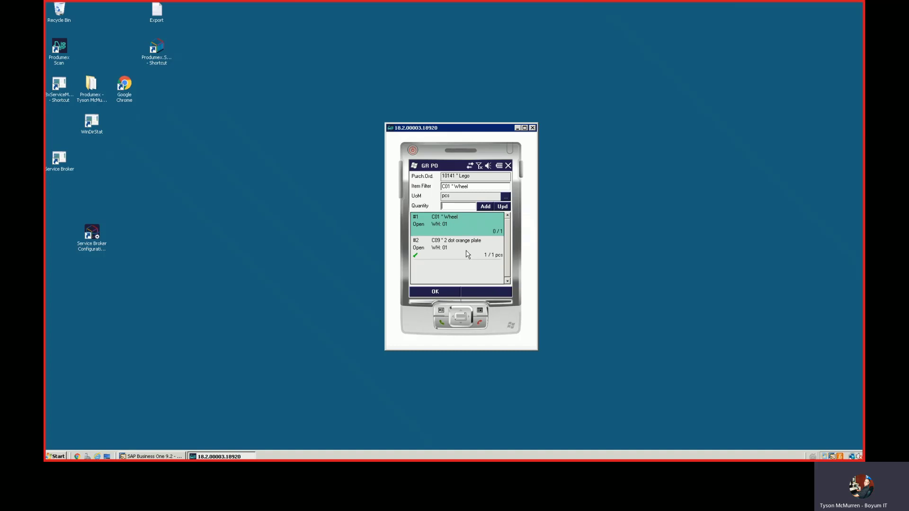
click(456, 245)
click(455, 230)
click(457, 205)
text(1)
key(Return)
Post the goods receipt for PO #10141 and dismiss the success message.
click(435, 291)
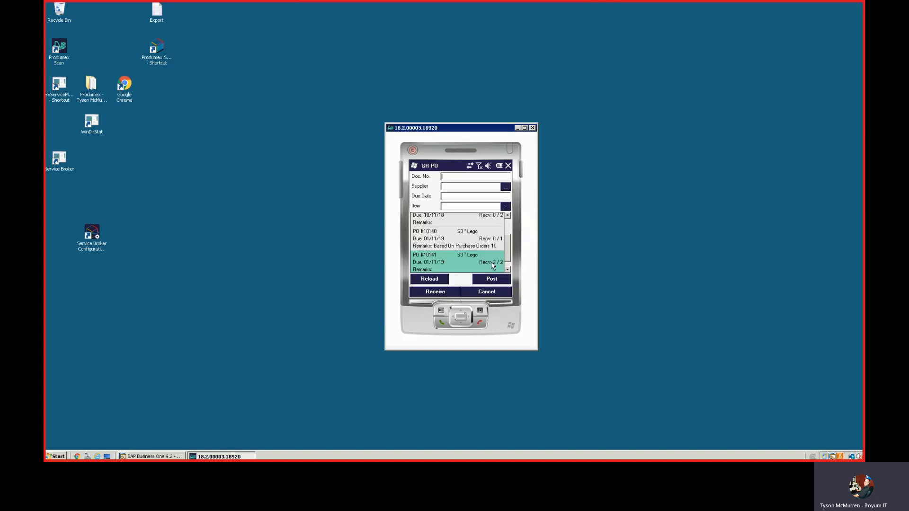
click(492, 280)
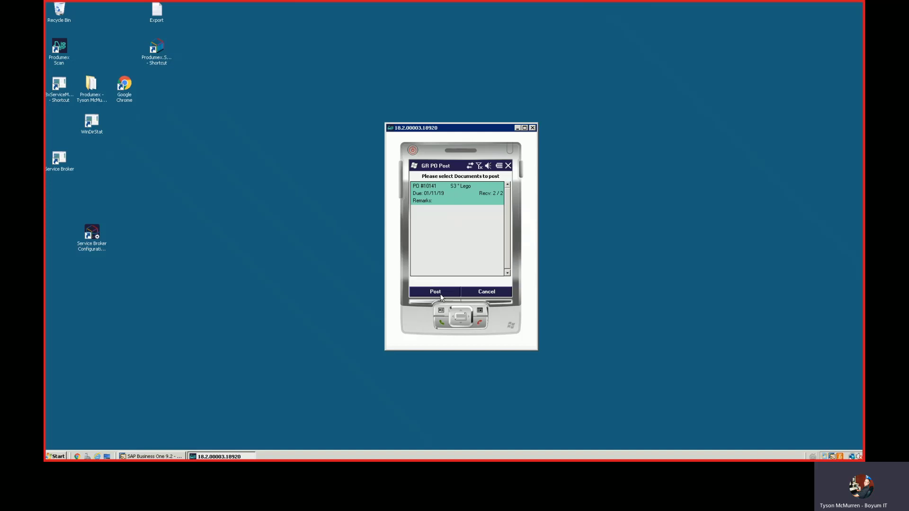
click(441, 289)
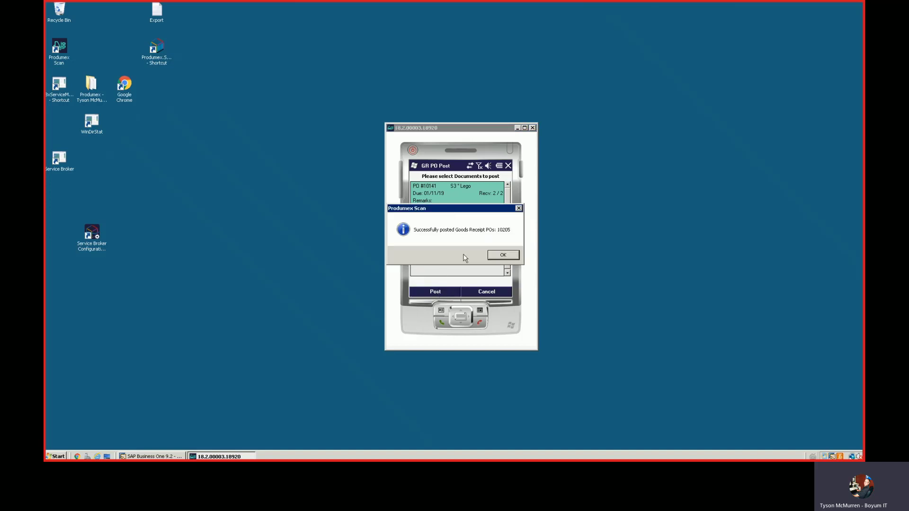
click(503, 255)
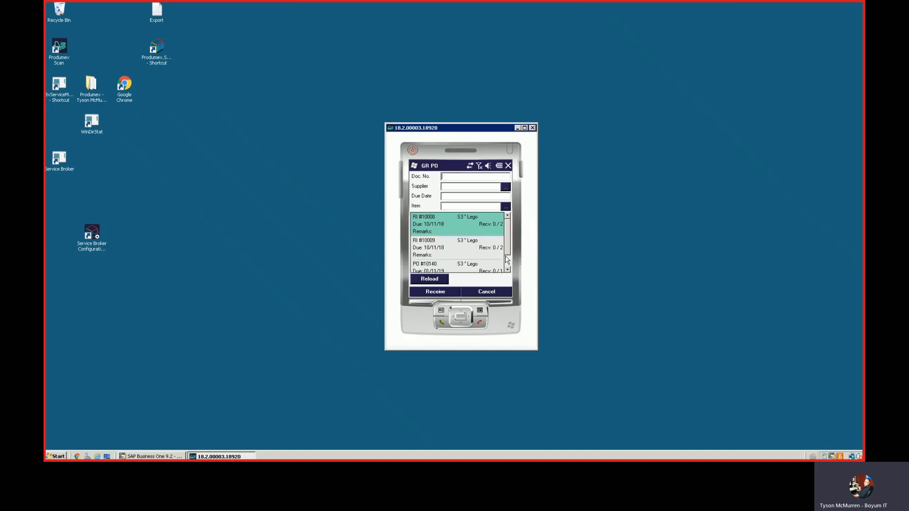
Close GR PO and open Production Receipt from the main menu.
click(486, 292)
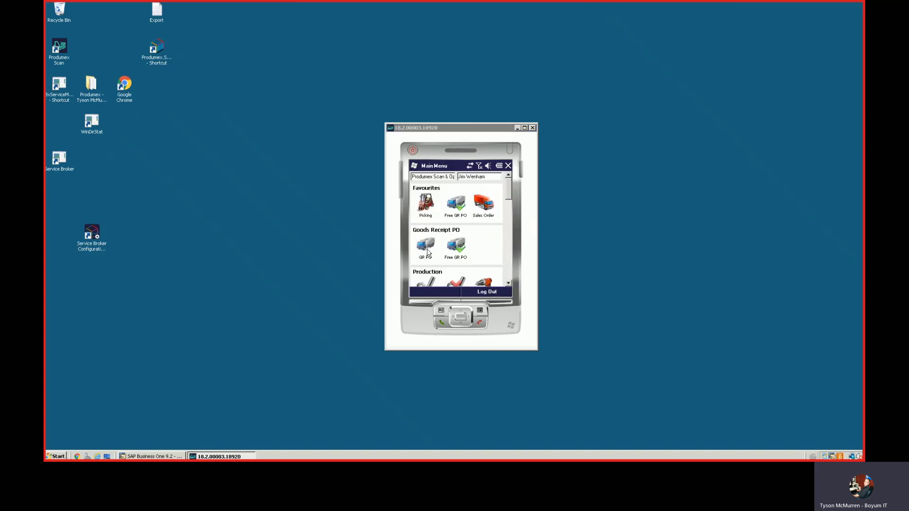
click(508, 270)
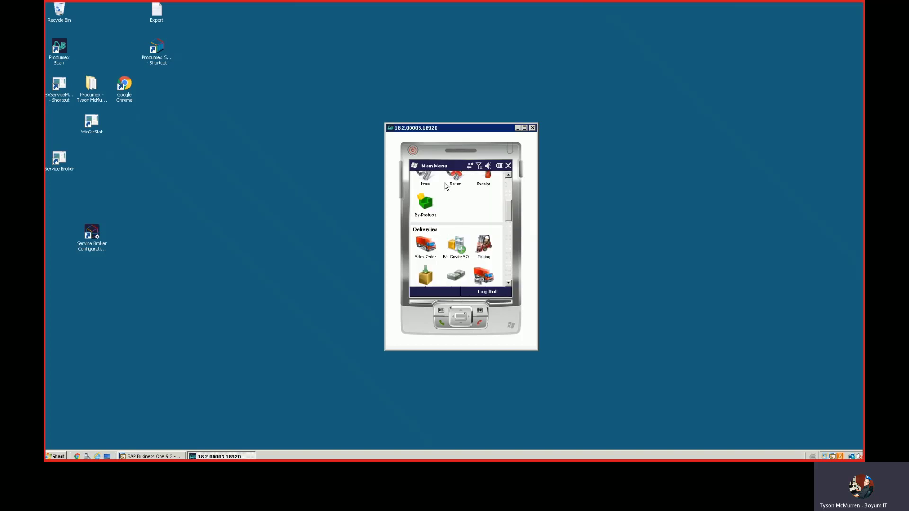
click(491, 184)
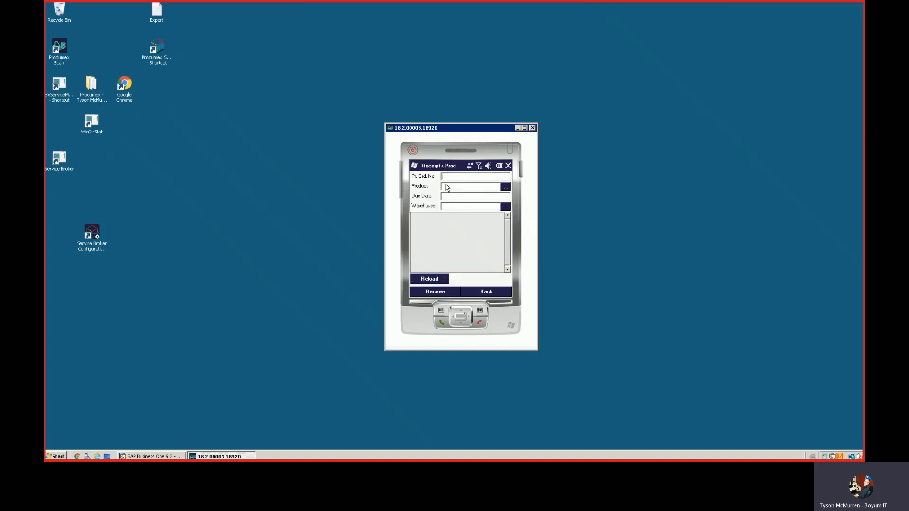
Reload production orders, select one, and go back to the main menu.
click(427, 279)
click(459, 247)
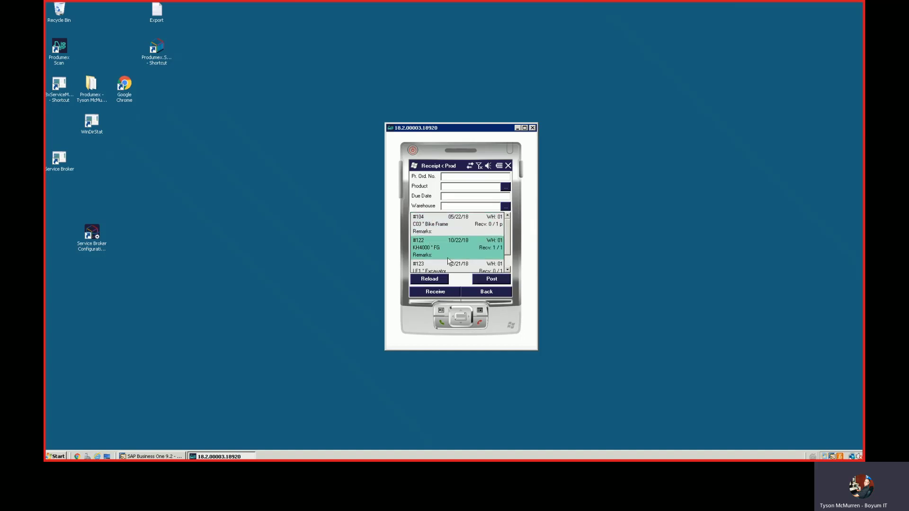
click(490, 293)
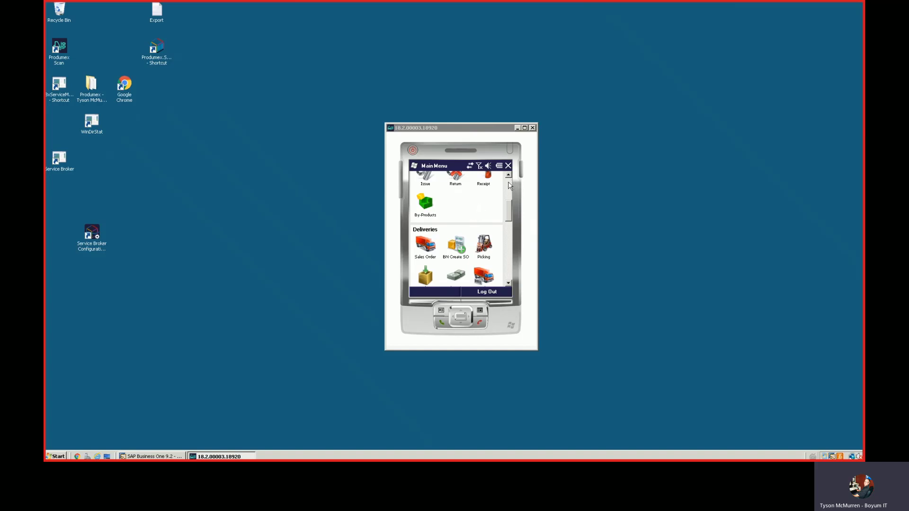
Open Stock Transfer and list C01 Wheel stock in warehouse 01.
click(510, 274)
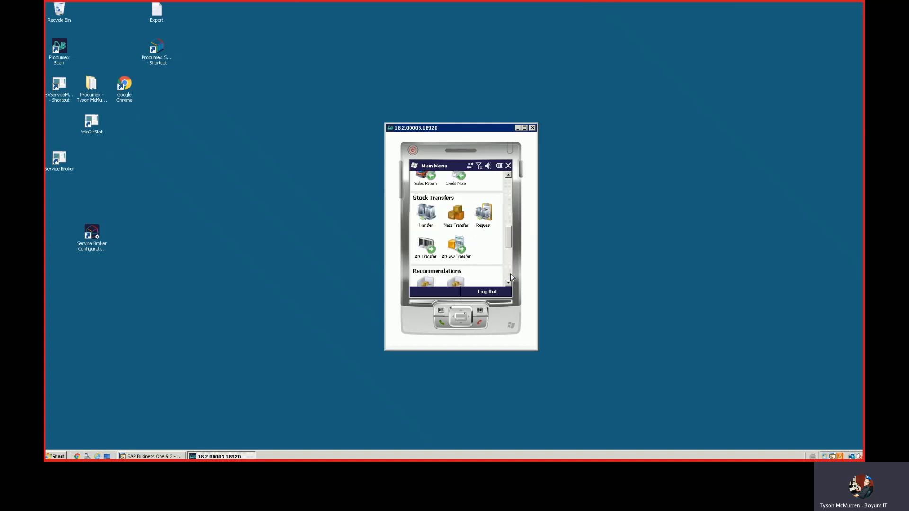
click(425, 214)
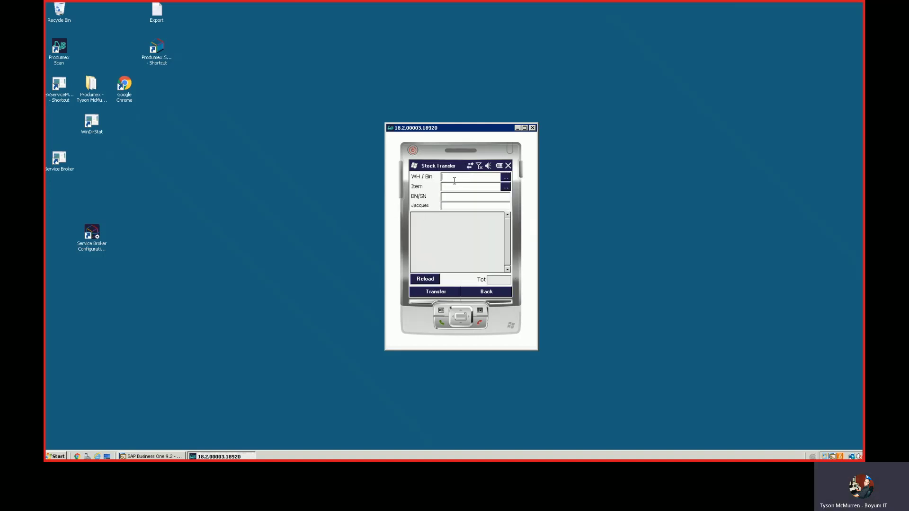
text(01)
key(Return)
click(425, 279)
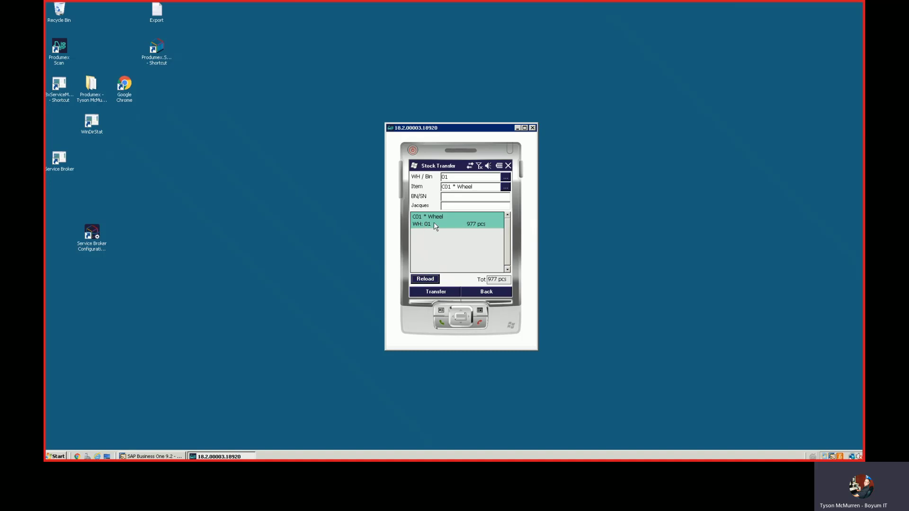
Add a transfer of 1 C01 Wheel to location 99-01.
click(440, 291)
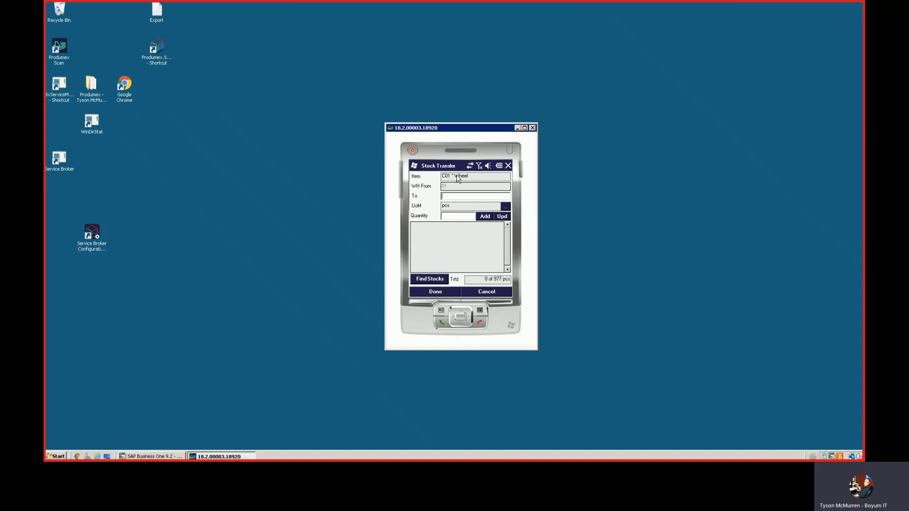
text(99-01)
key(Return)
text(1)
click(484, 217)
Post stock transfer 107 and return to the main menu.
click(442, 292)
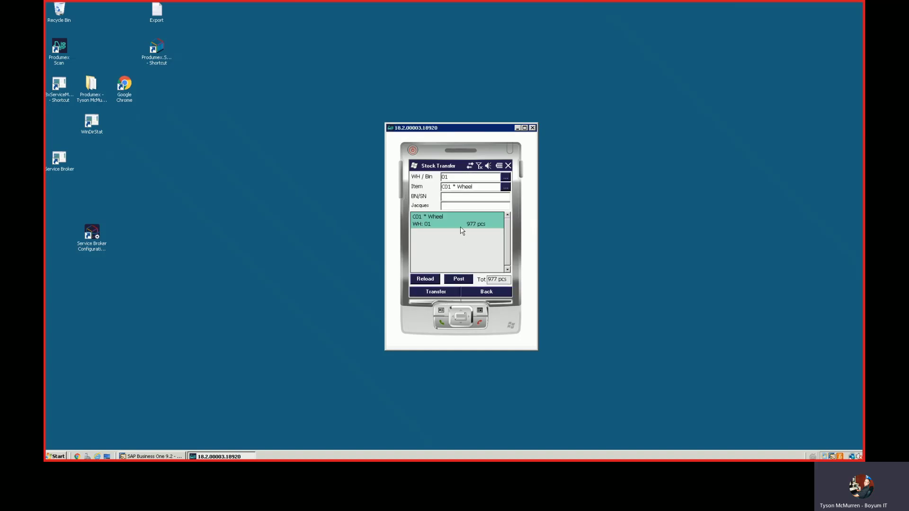
click(459, 279)
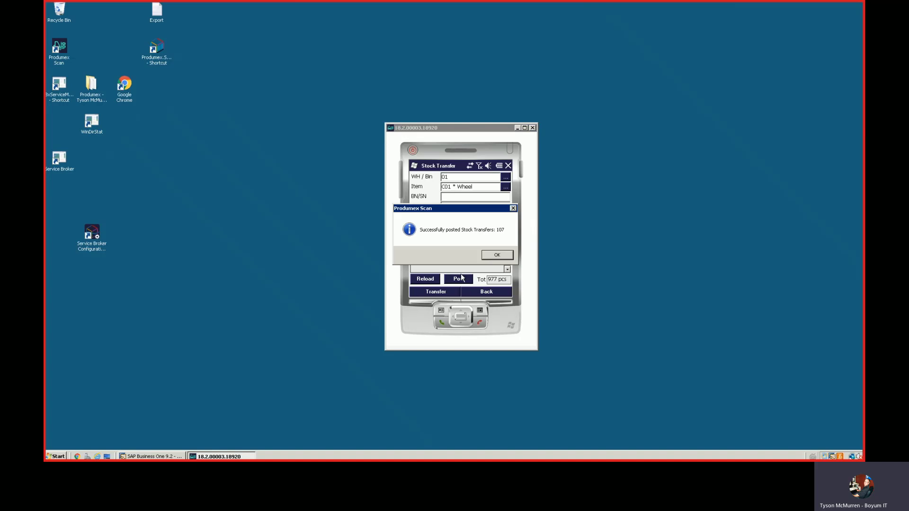
click(497, 258)
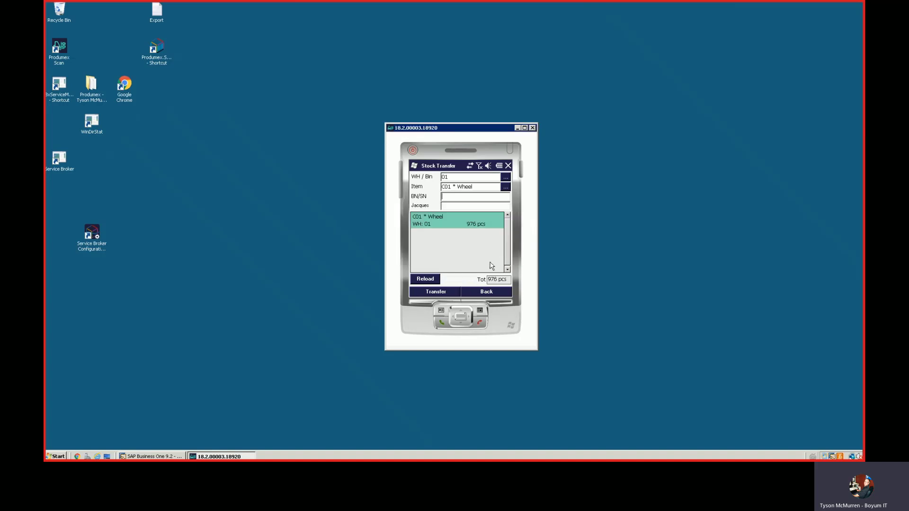
click(483, 294)
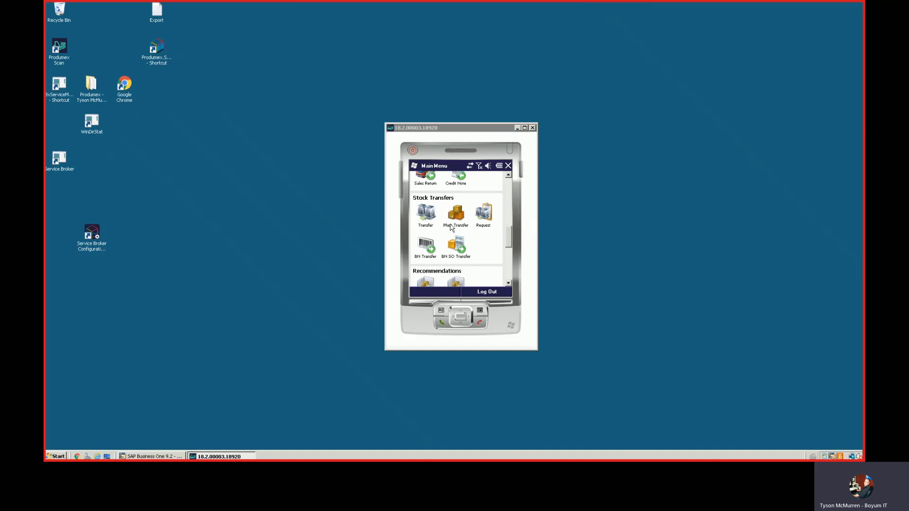
Open Sales Order delivery and select the order due 01/11/19 for issuing.
click(509, 194)
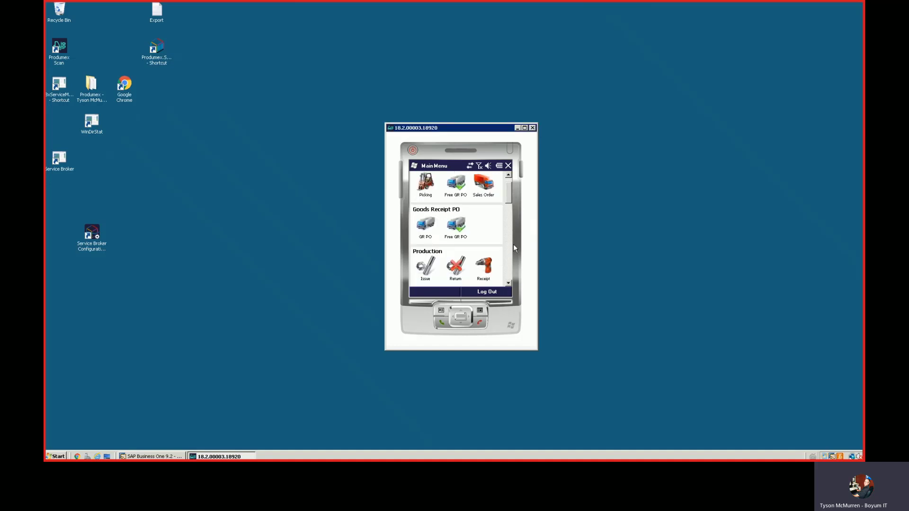
click(483, 186)
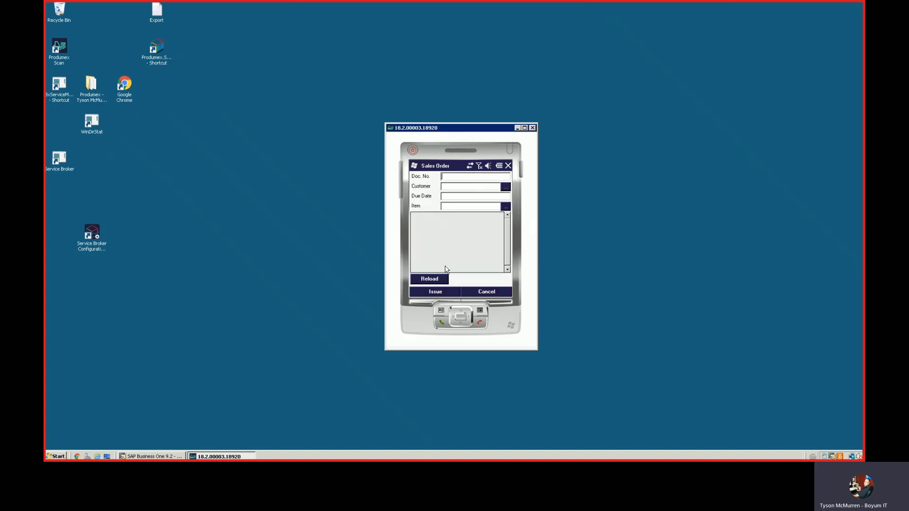
click(437, 279)
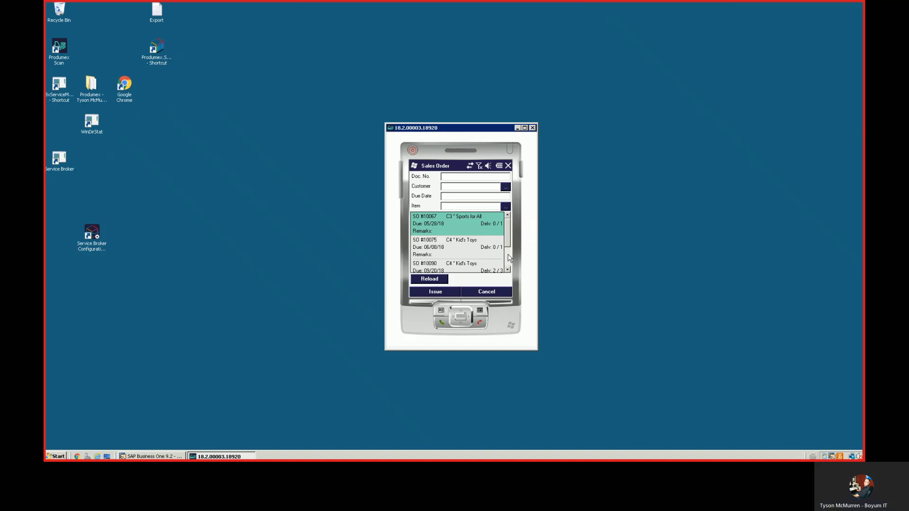
click(416, 261)
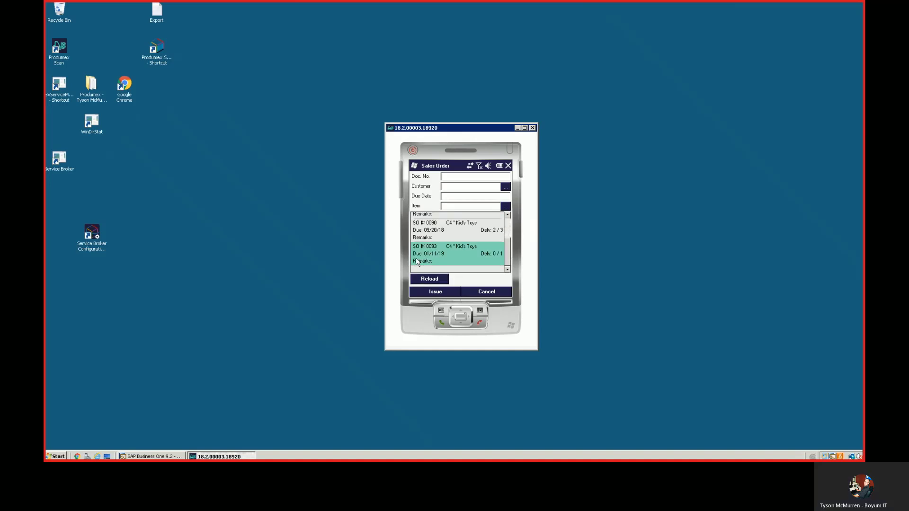
click(442, 292)
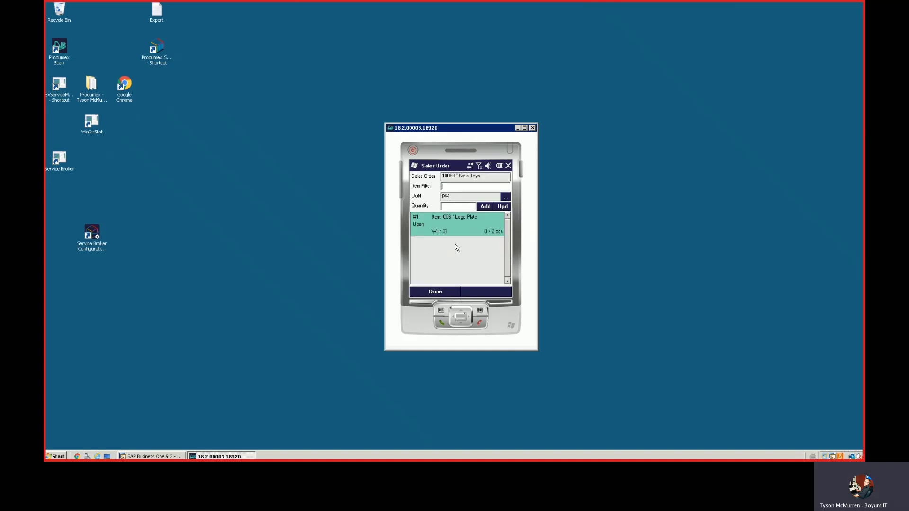
Issue 2 pcs of C06 Lego Plate and post the delivery.
click(460, 207)
click(484, 207)
click(436, 291)
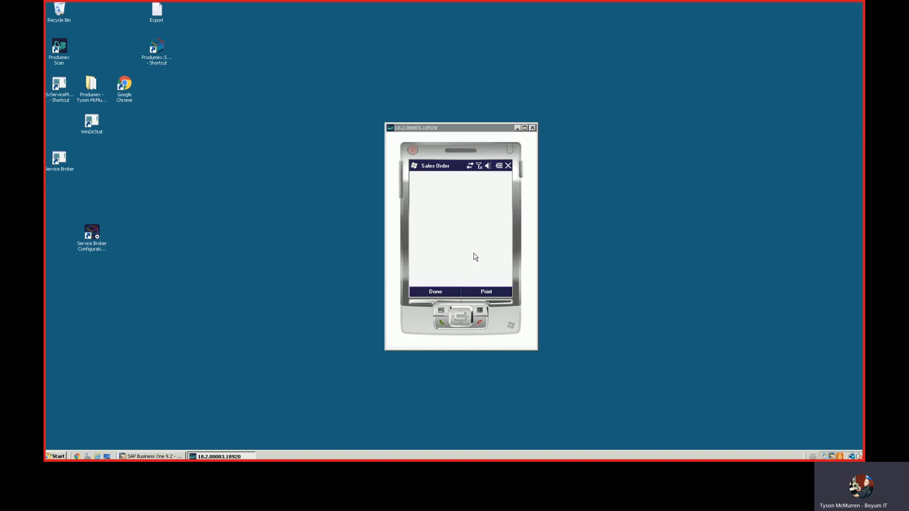
click(482, 279)
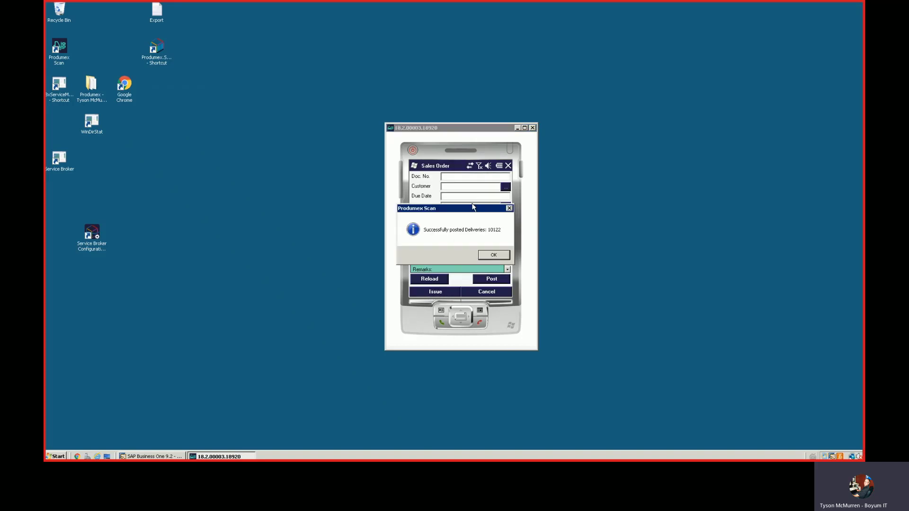
click(490, 258)
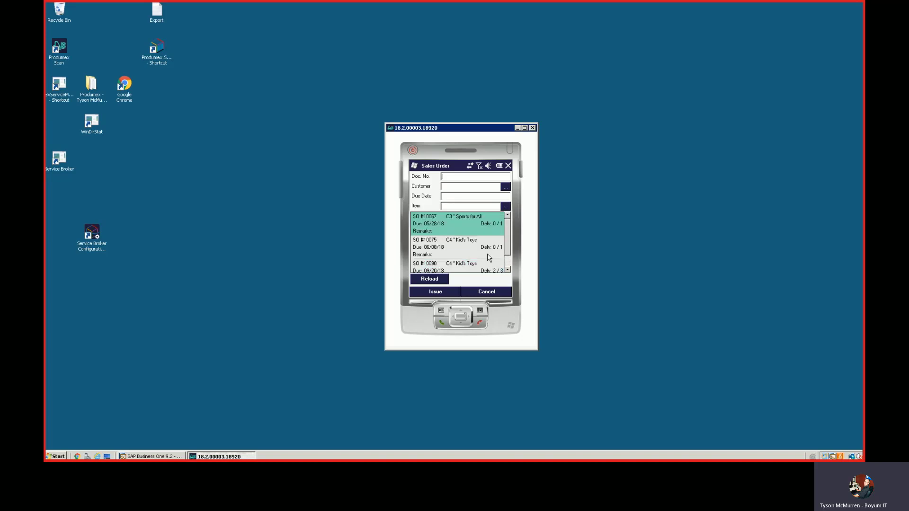
Close the sales order screen and return to the top of the main menu.
click(491, 293)
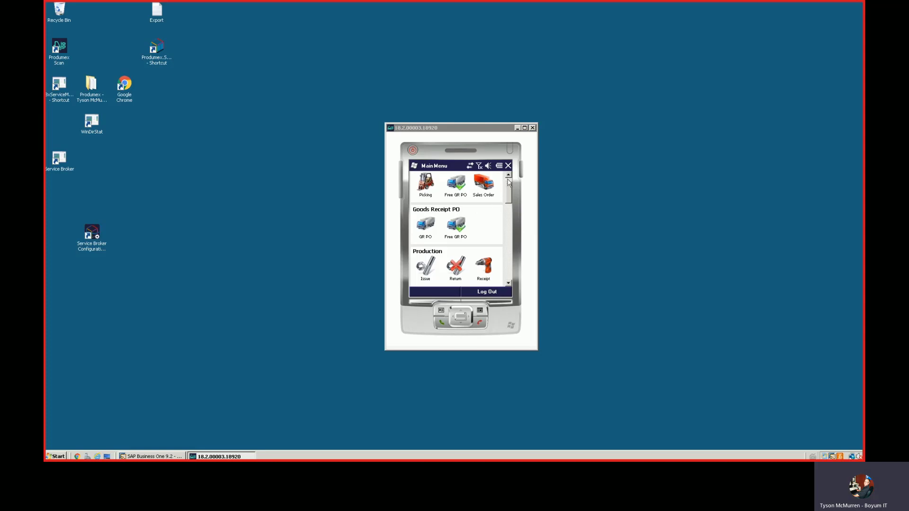
click(510, 196)
scroll(440, 192, up, 2)
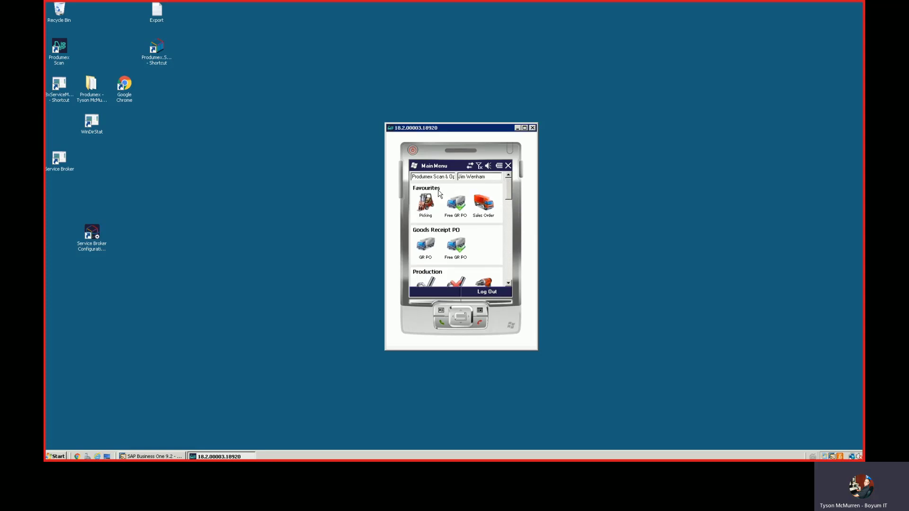